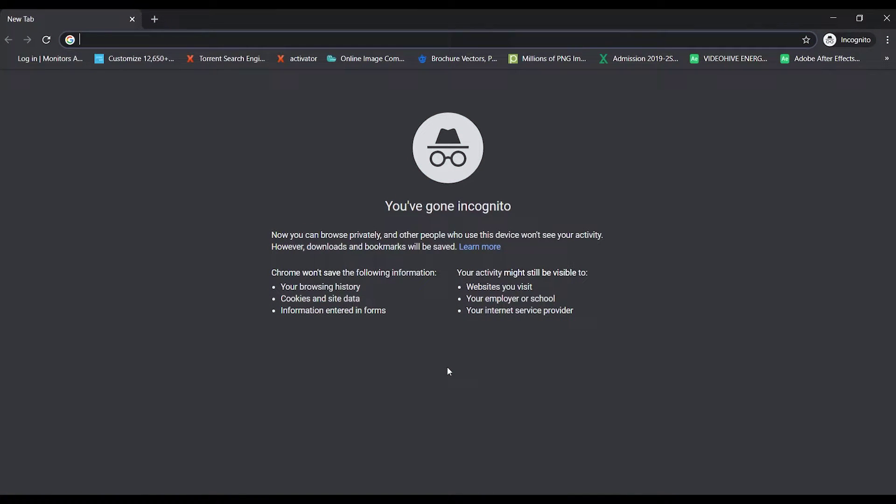
type("mai")
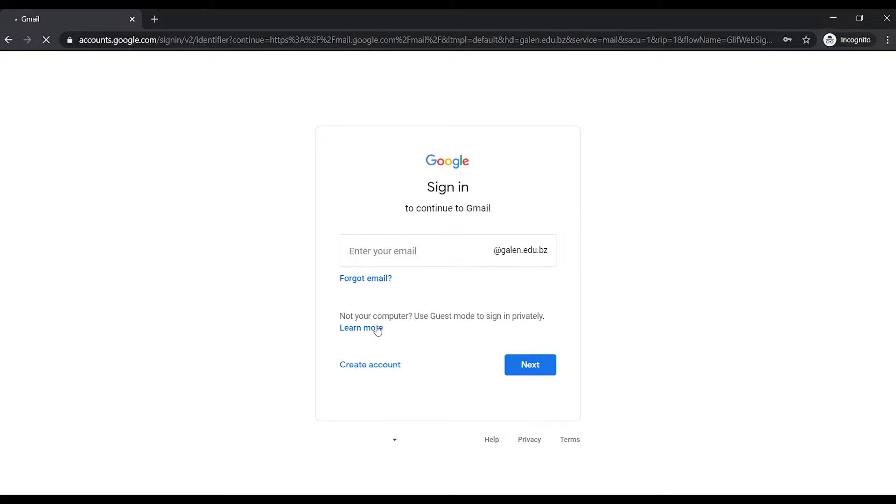
Sign in to the school Gmail account with its username and password.
left_click(361, 247)
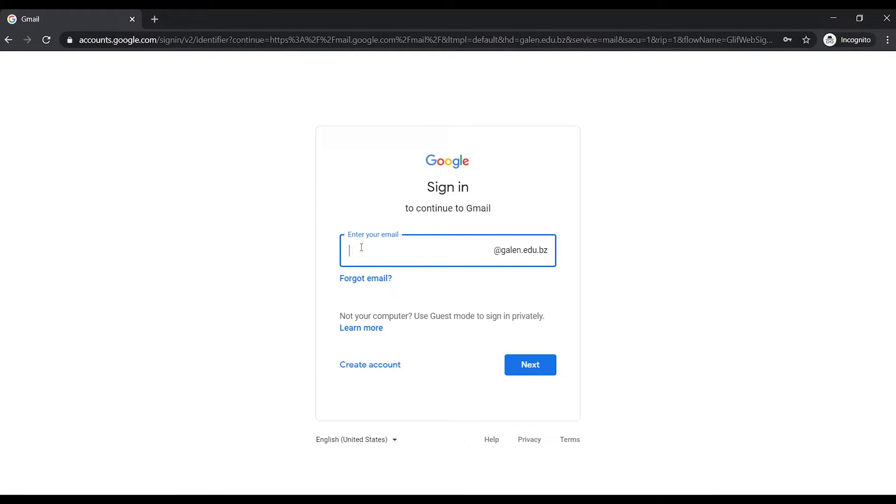
left_click(531, 368)
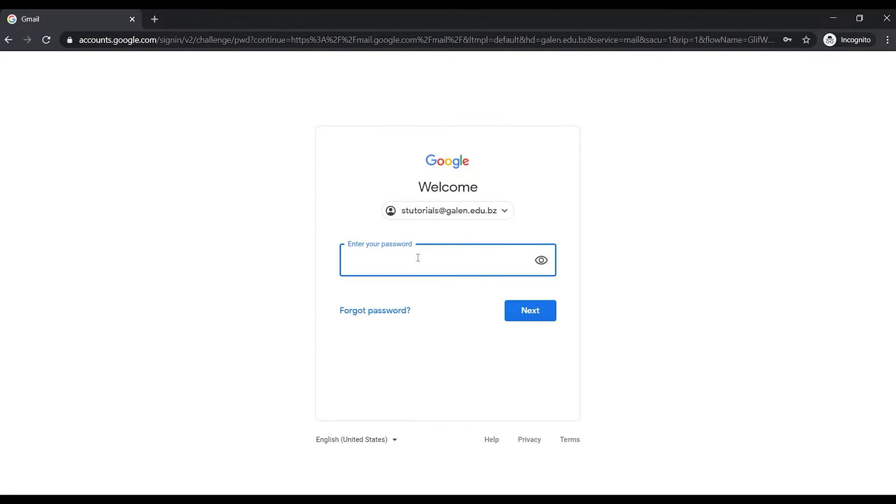
type("•••")
type("•••")
left_click(528, 314)
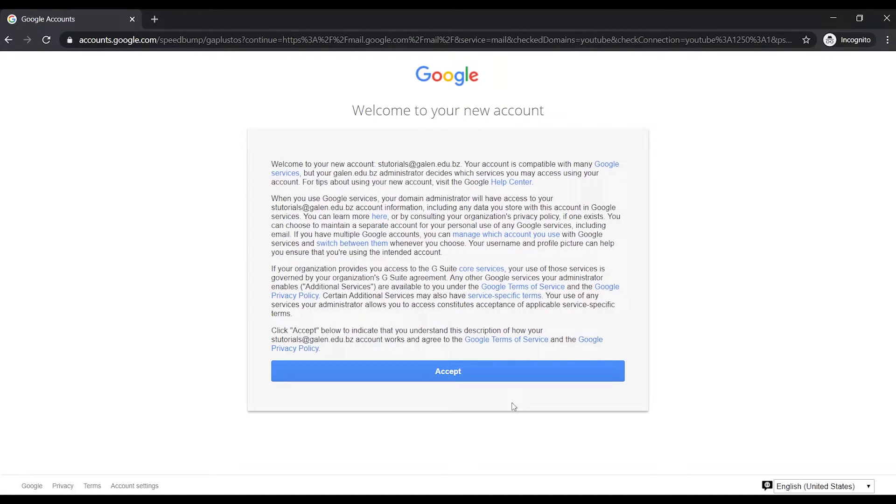
Accept the new-account terms and set a new password, confirming it.
left_click(453, 367)
left_click(423, 304)
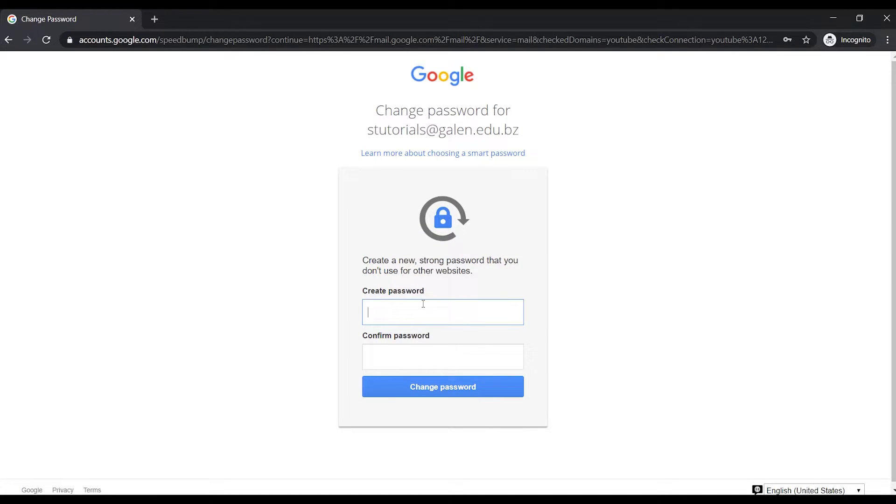
type("••••••••••")
left_click(427, 359)
type("•••••")
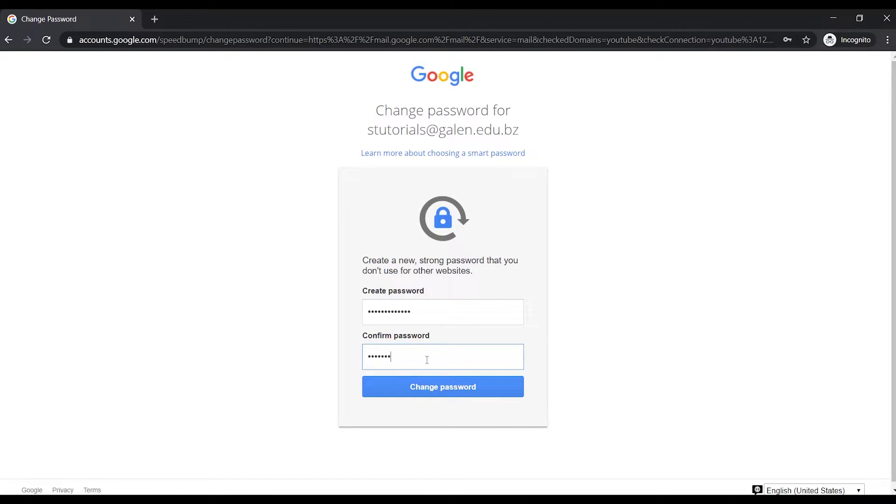
type("••••••")
left_click(480, 389)
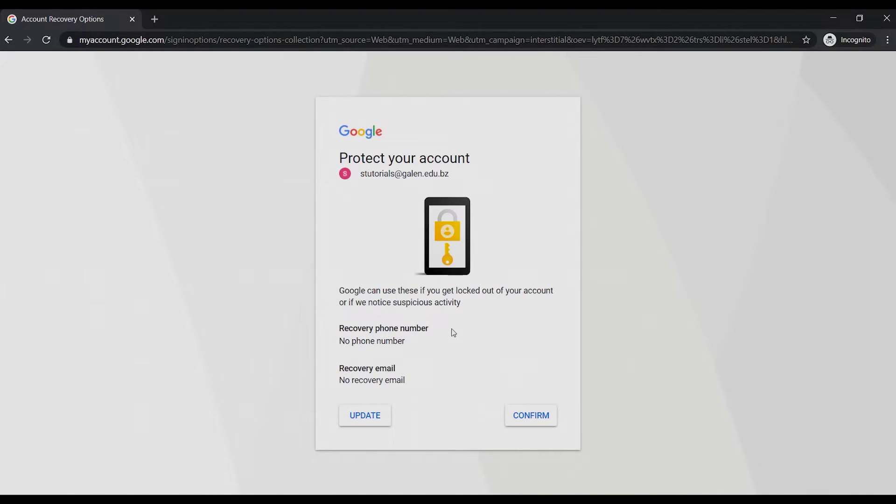
Add a recovery phone number and agree to receive the verification text.
left_click(369, 424)
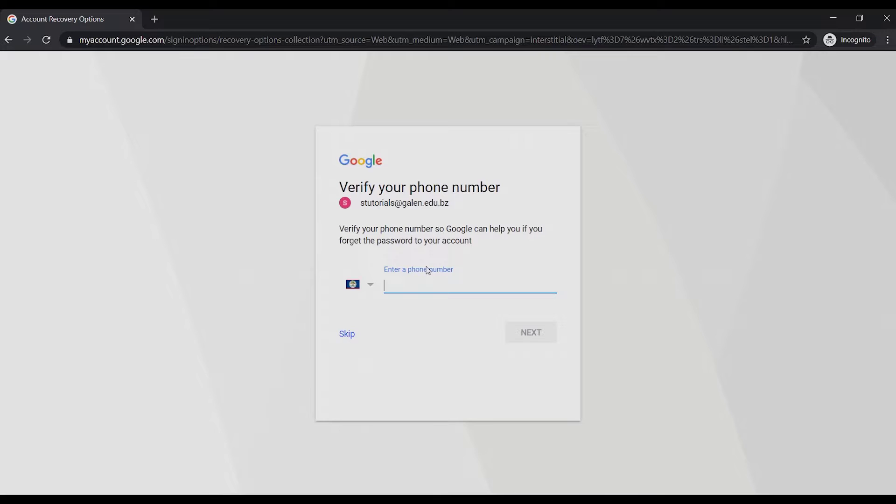
type("608")
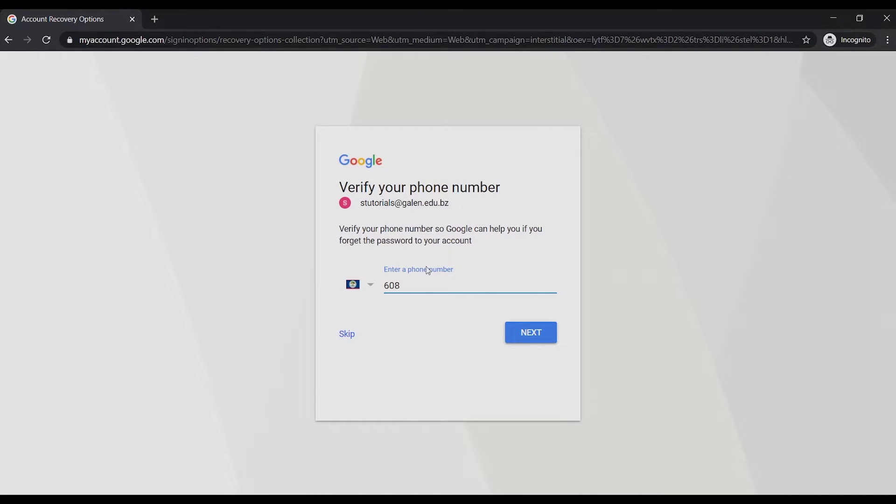
type("-44")
type("59")
left_click(535, 334)
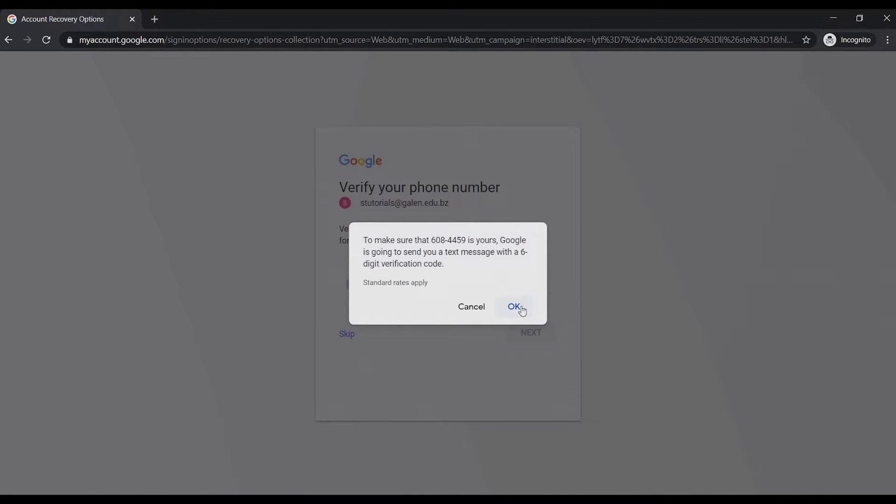
left_click(522, 310)
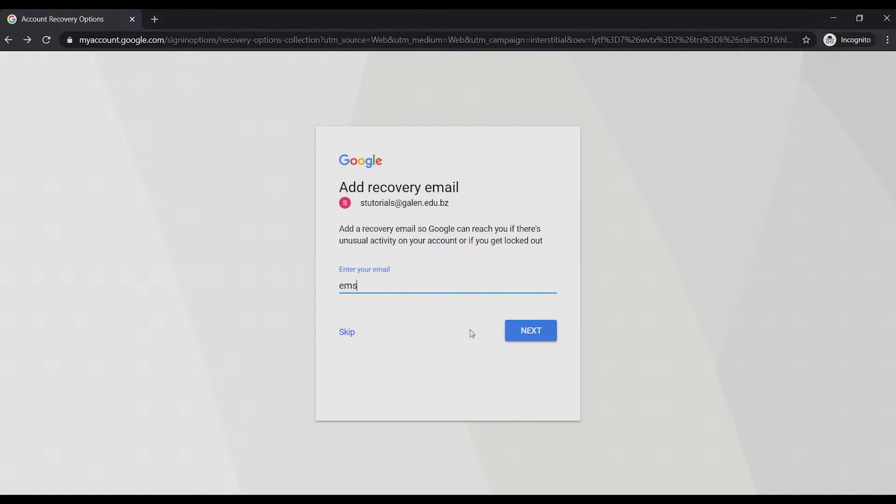
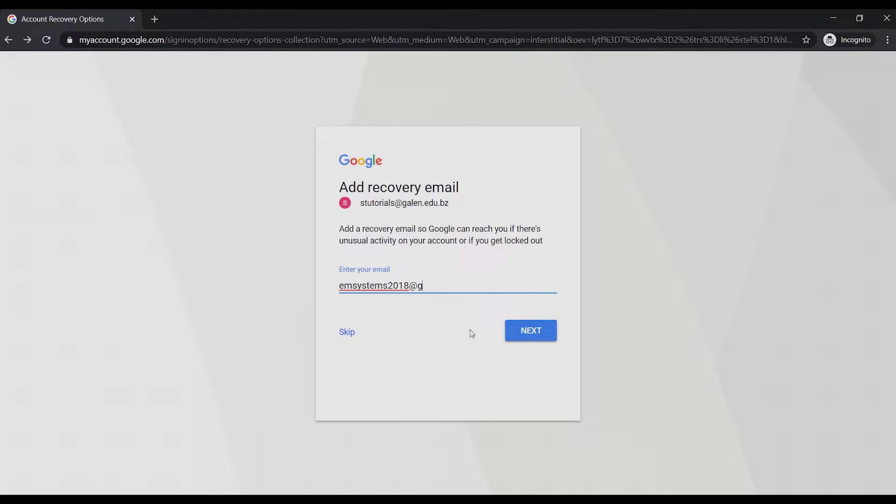
Submit the recovery email and finish the recovery options setup.
left_click(536, 339)
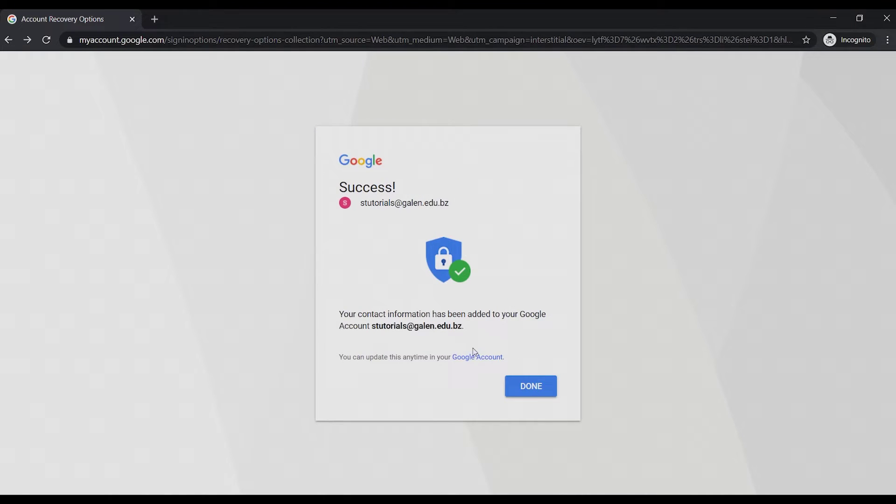
left_click(532, 387)
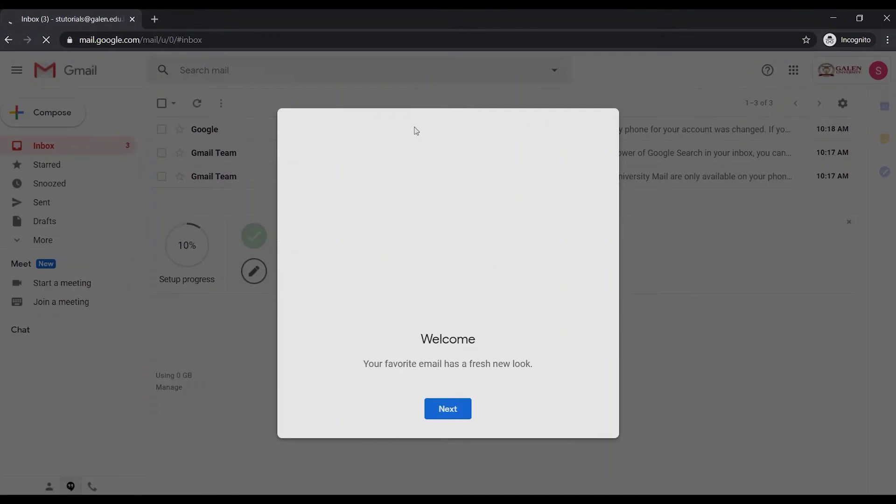
Dismiss the Gmail welcome tour keeping the Default inbox view.
left_click(449, 413)
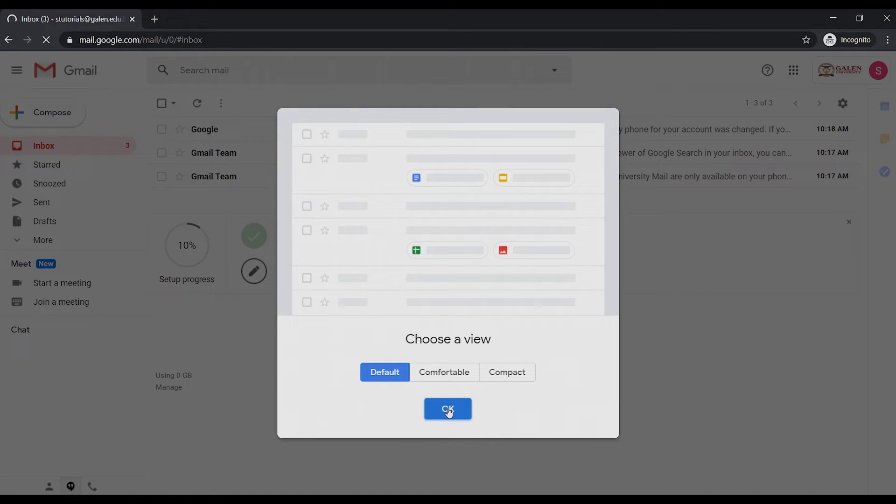
left_click(448, 411)
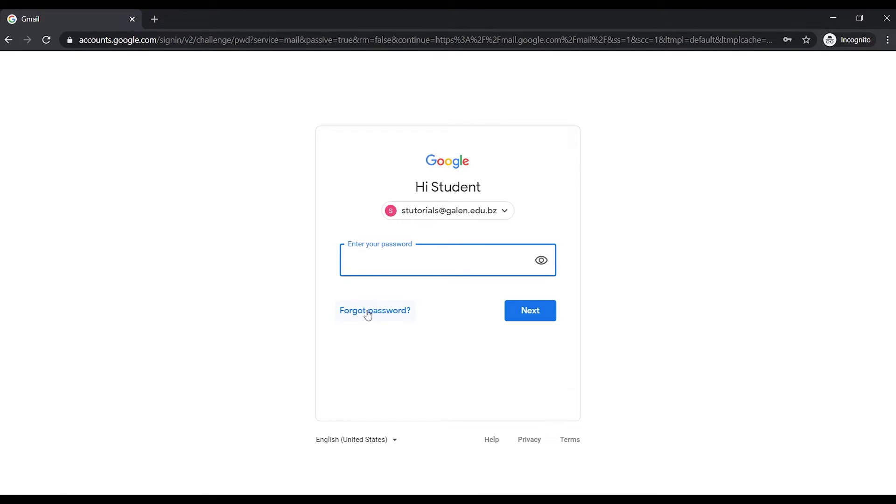
type("**********")
After the password is rejected, start recovery with the last remembered password.
left_click(531, 311)
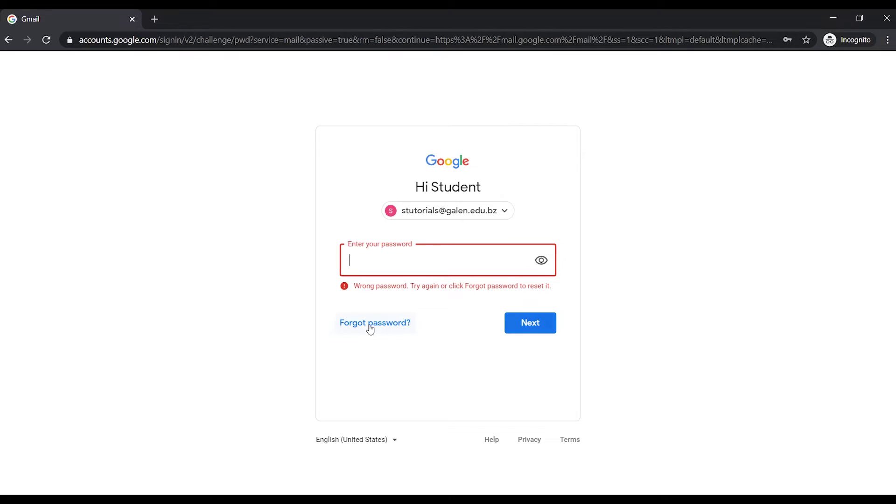
left_click(370, 327)
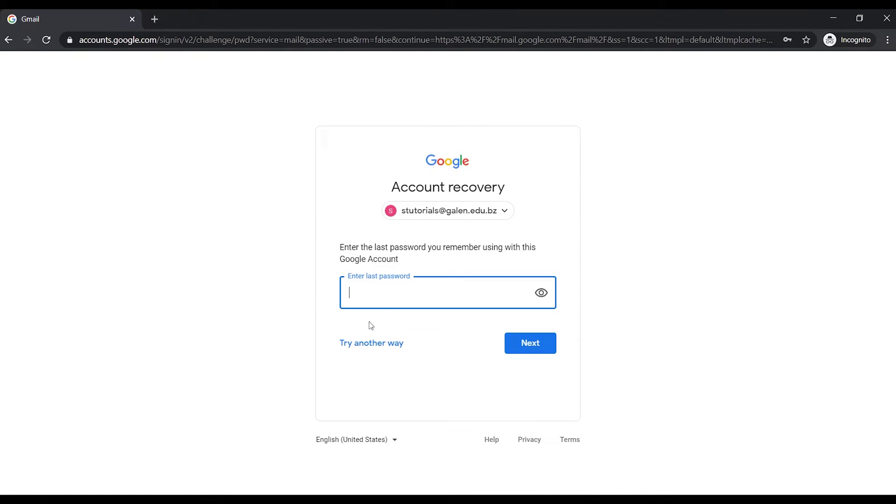
type("*")
type("*********")
left_click(515, 348)
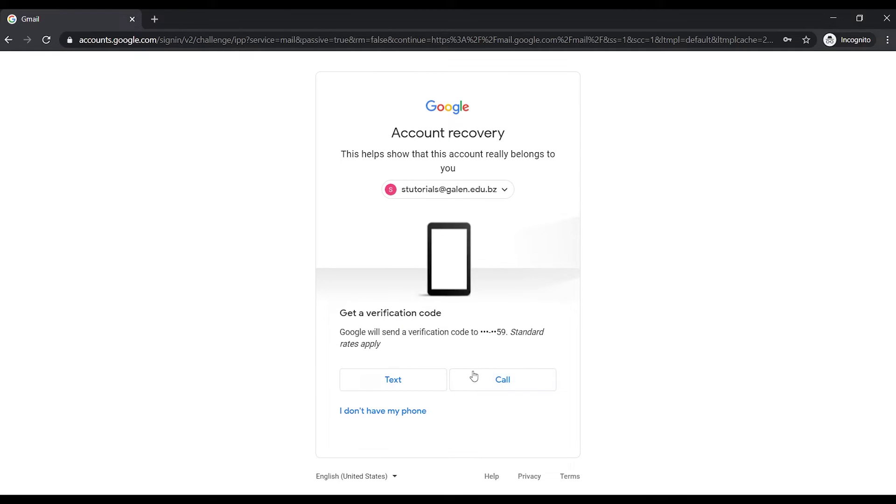
Receive the verification code by text and submit the six-digit code.
left_click(408, 377)
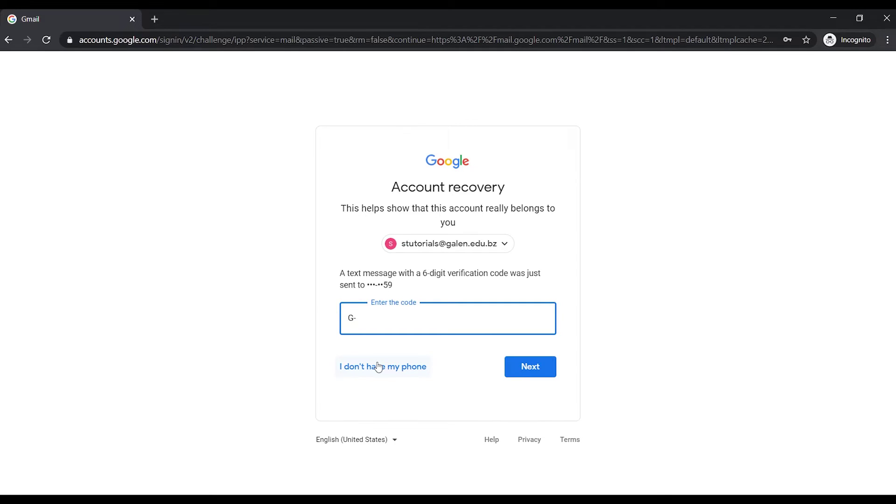
left_click(535, 371)
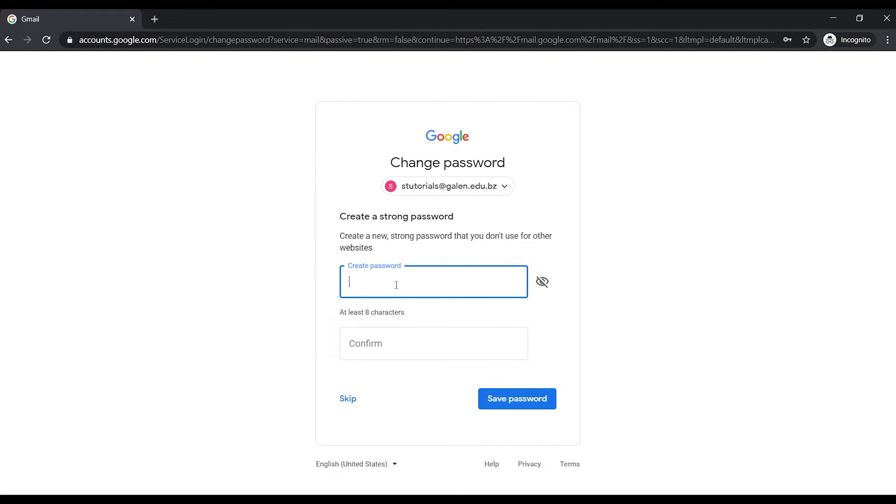
type("••••")
type("••••••")
type("••••")
Enter and confirm the new password, then save it.
left_click(392, 340)
type("•••")
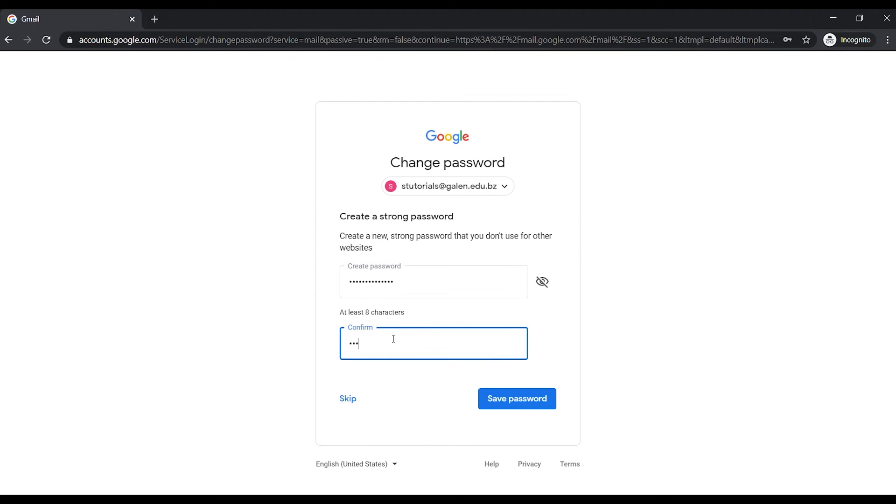
type("••••••••••")
left_click(541, 395)
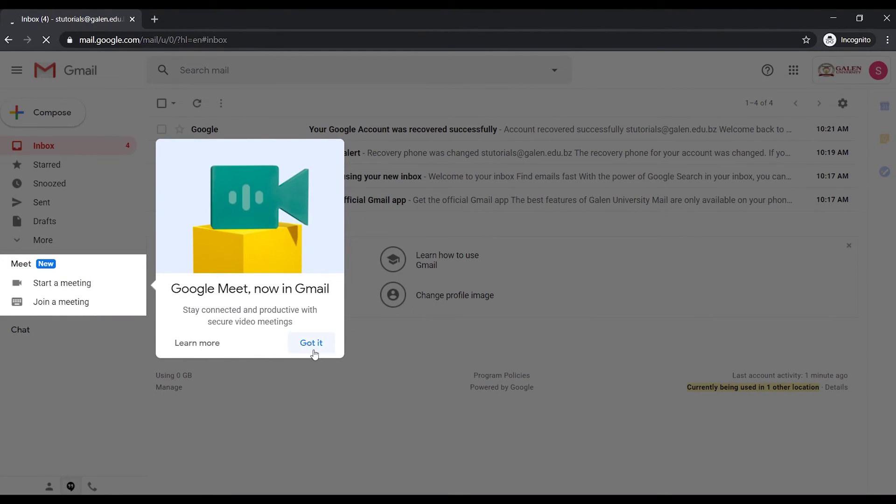
Dismiss the Google Meet in Gmail announcement.
left_click(312, 344)
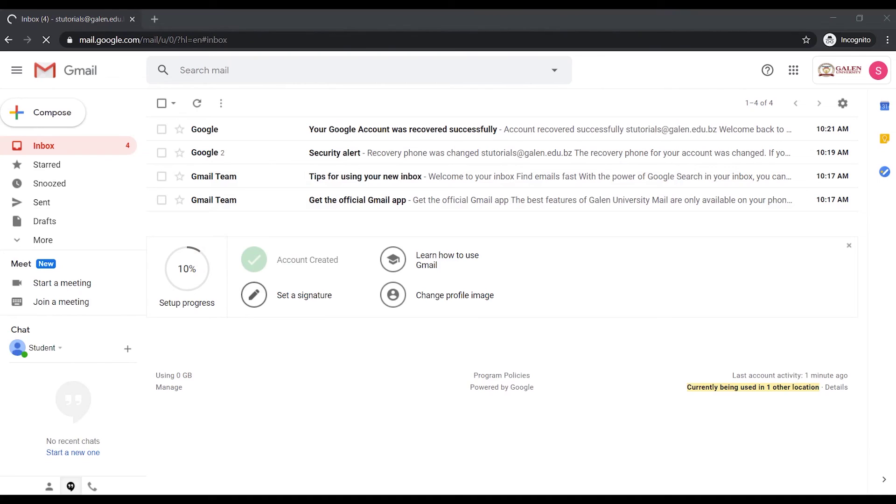